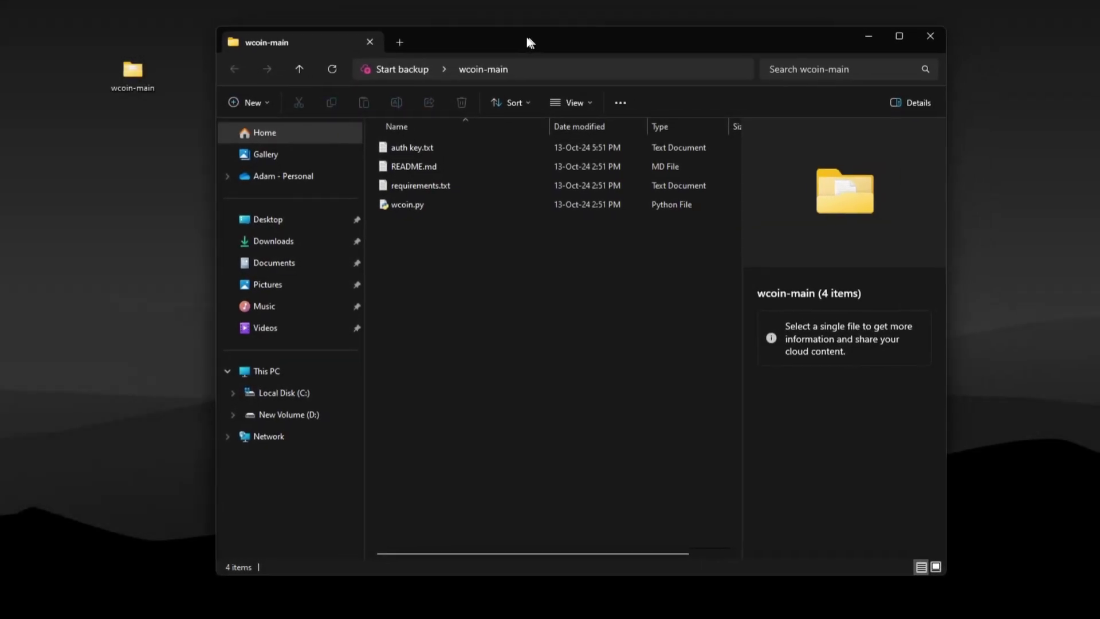
Step: Open a terminal at the wcoin-main folder from its context menu and move it right
{"action": "left_click_drag", "start_coordinate": [525, 32], "coordinate": [495, 32]}
{"action": "right_click", "coordinate": [476, 280]}
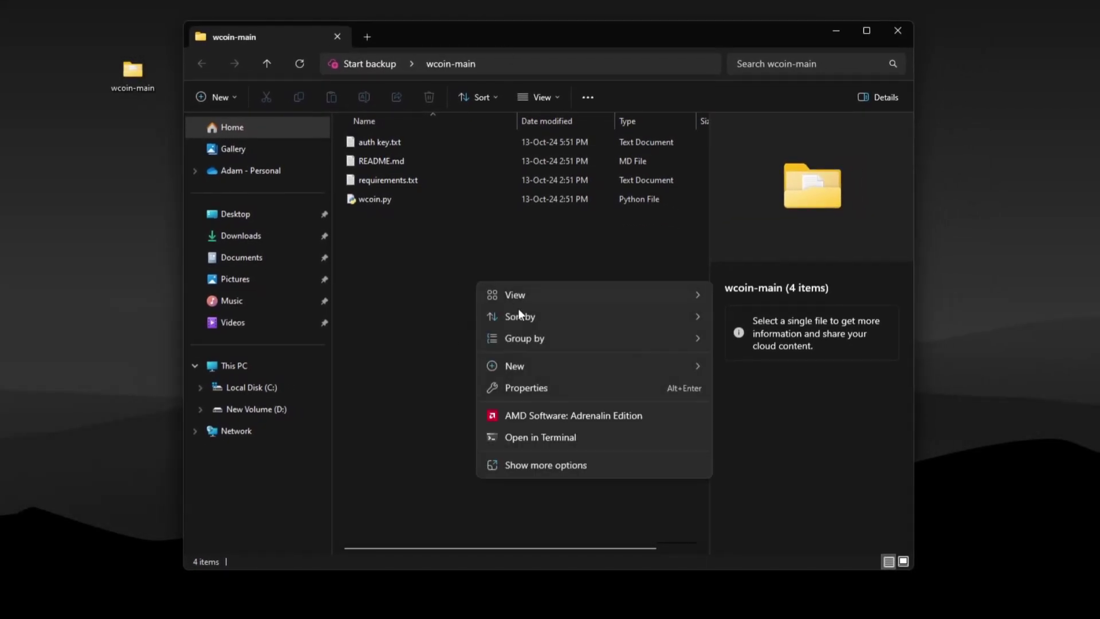
{"action": "left_click", "coordinate": [533, 437]}
{"action": "mouse_move", "coordinate": [375, 93]}
{"action": "left_mouse_down"}
{"action": "mouse_move", "coordinate": [436, 91]}
{"action": "mouse_move", "coordinate": [589, 47]}
{"action": "left_mouse_up"}
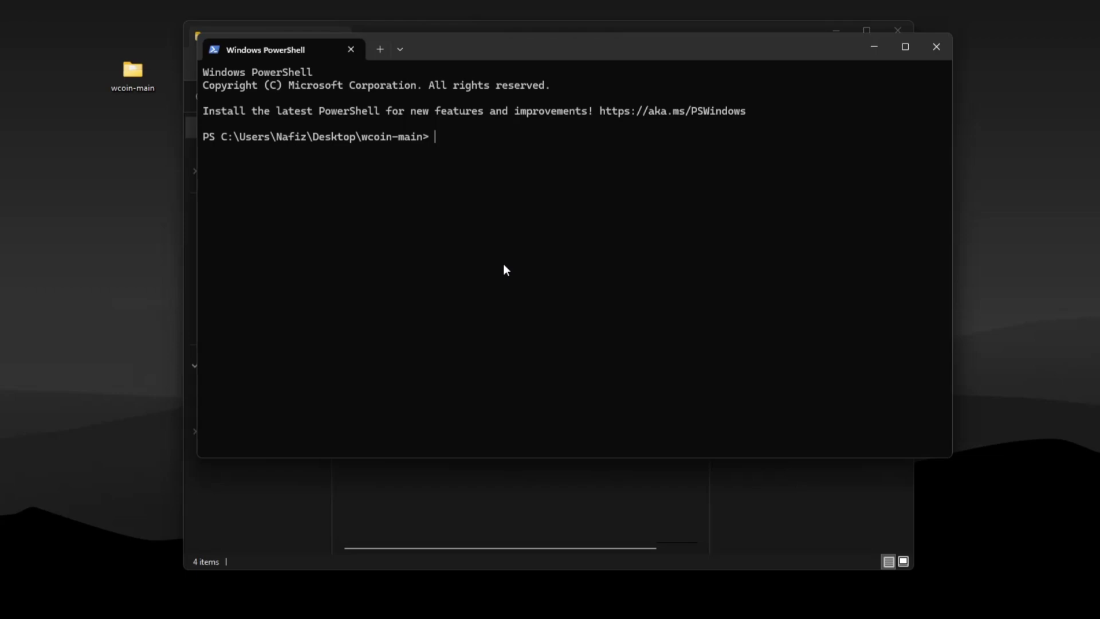
{"action": "type", "text": "pip install -r requirements.txt"}
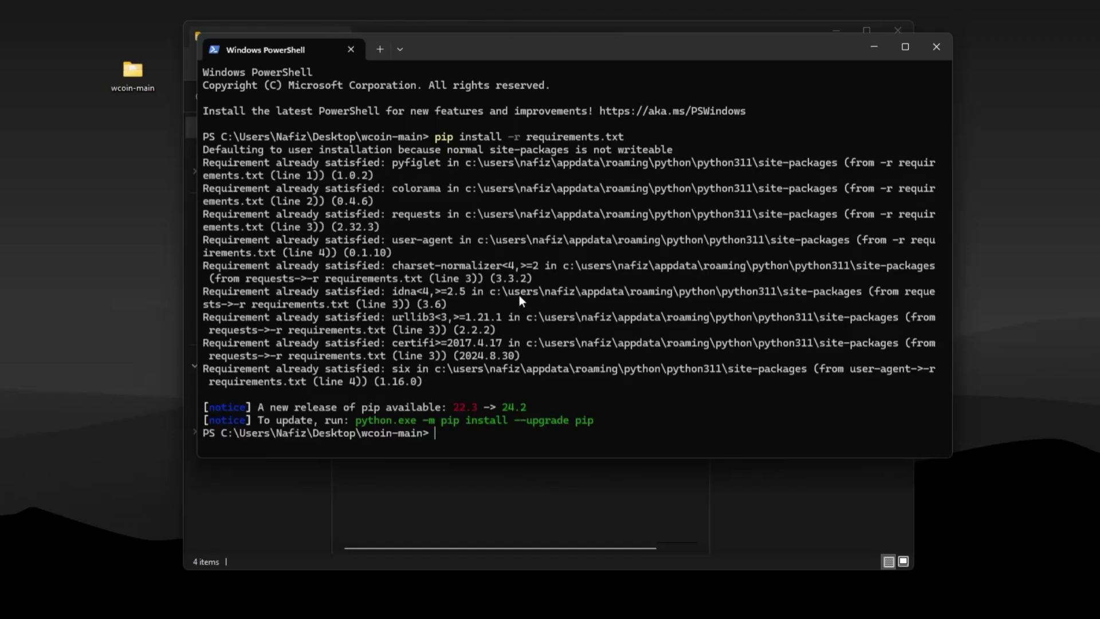
{"action": "type", "text": "python w"}
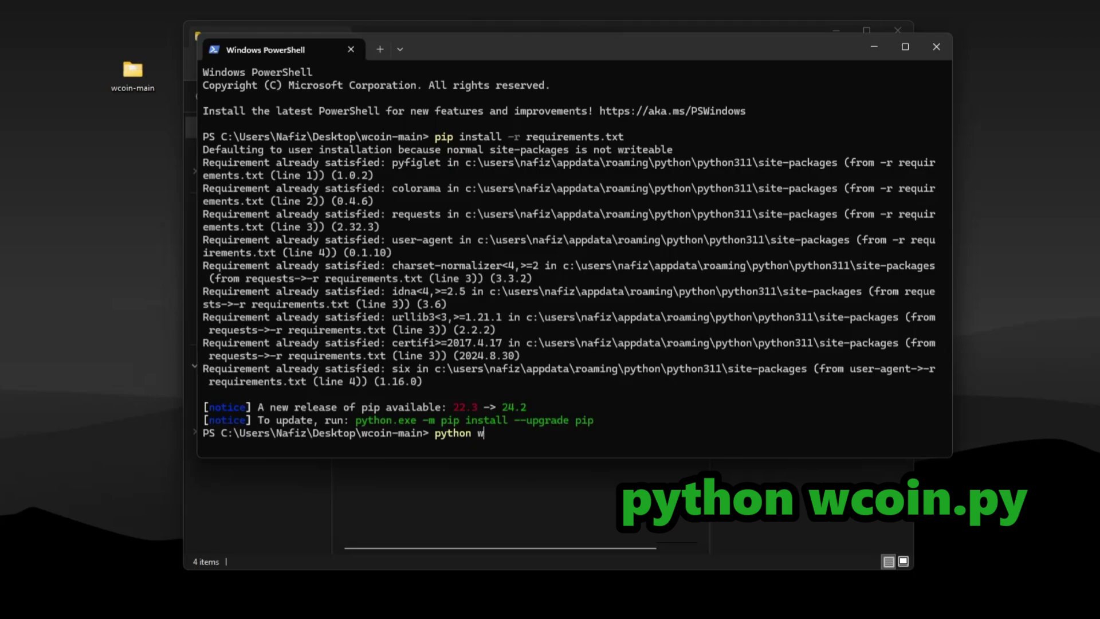
{"action": "type", "text": "y"}
Step: Run wcoin.py and enter the W-Coin session URL at its Enter Wcoin Session prompt
{"action": "key", "text": "Return"}
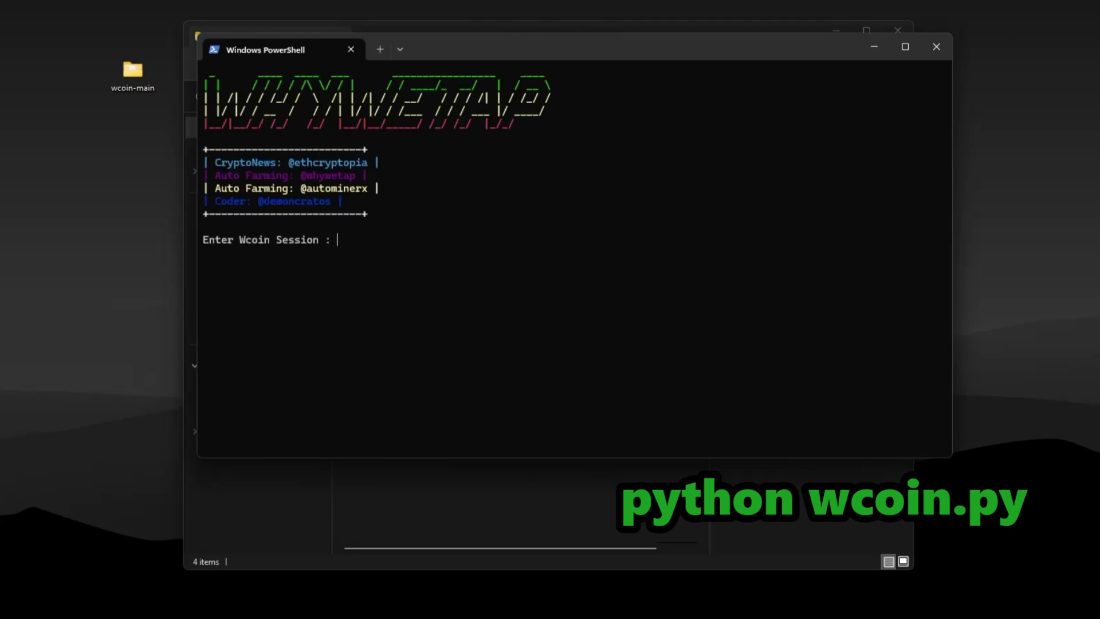
{"action": "left_click_drag", "start_coordinate": [394, 279], "coordinate": [379, 236]}
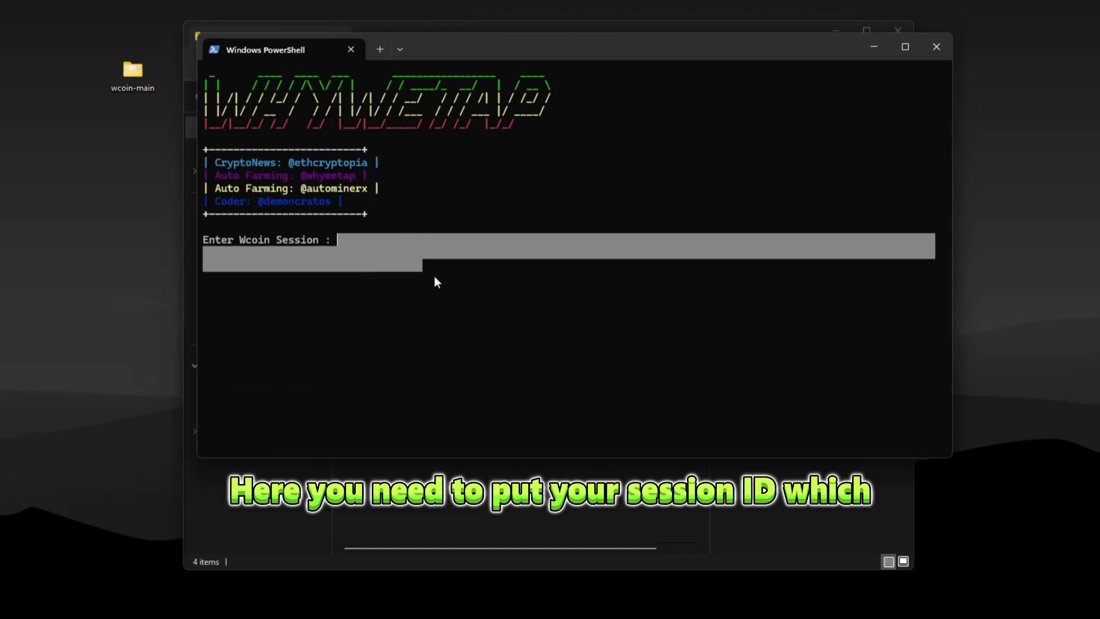
{"action": "left_click", "coordinate": [353, 241]}
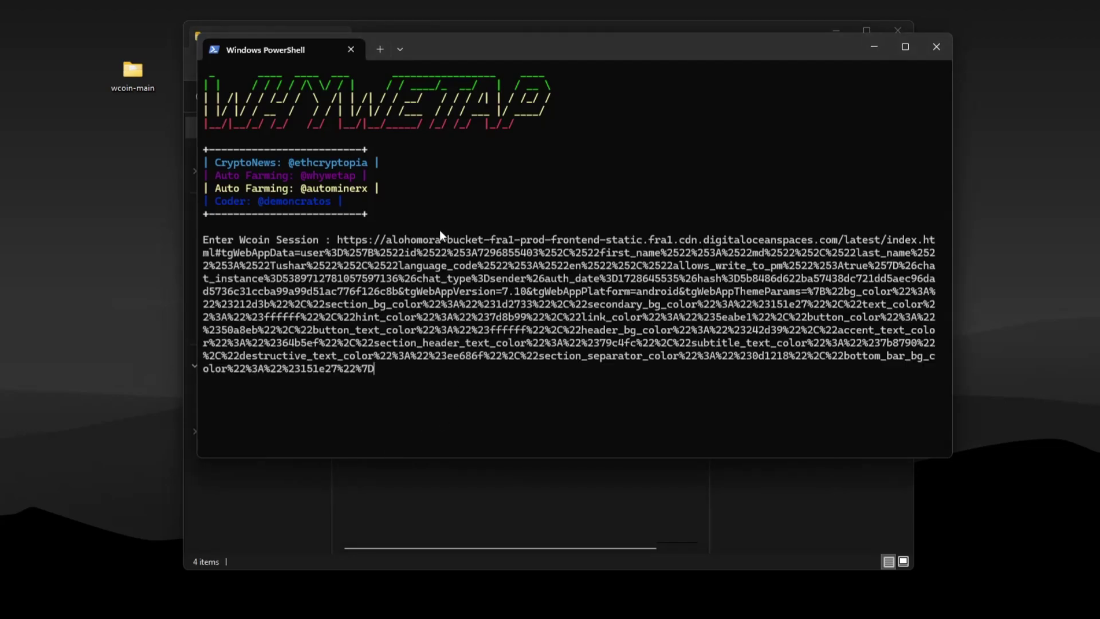
{"action": "key", "text": "Return"}
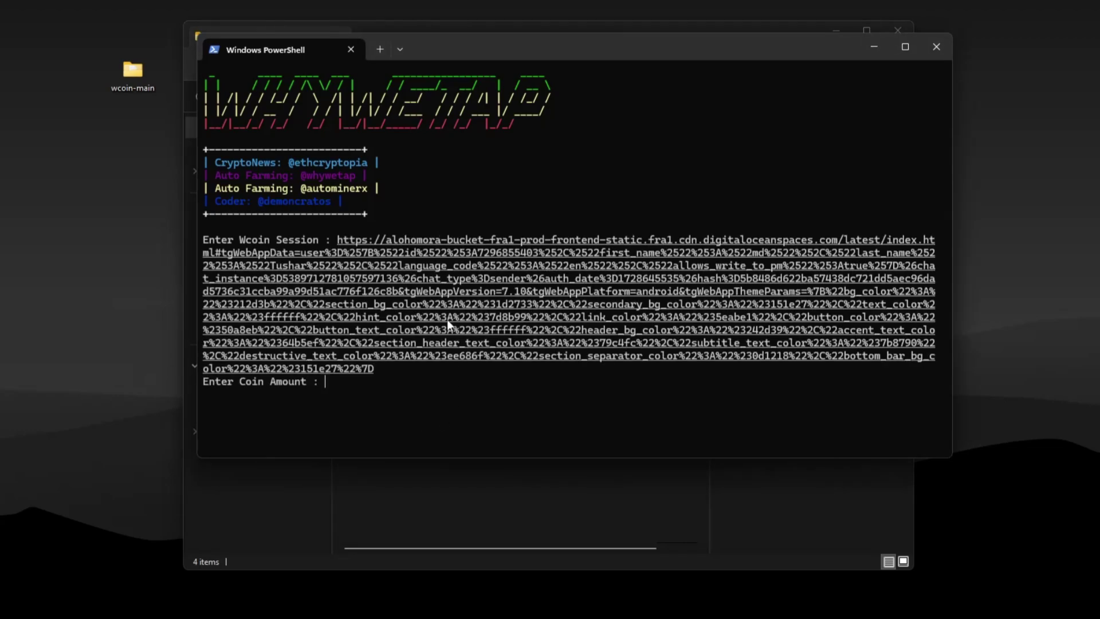
{"action": "type", "text": "1000000000000000"}
{"action": "key", "text": "Return"}
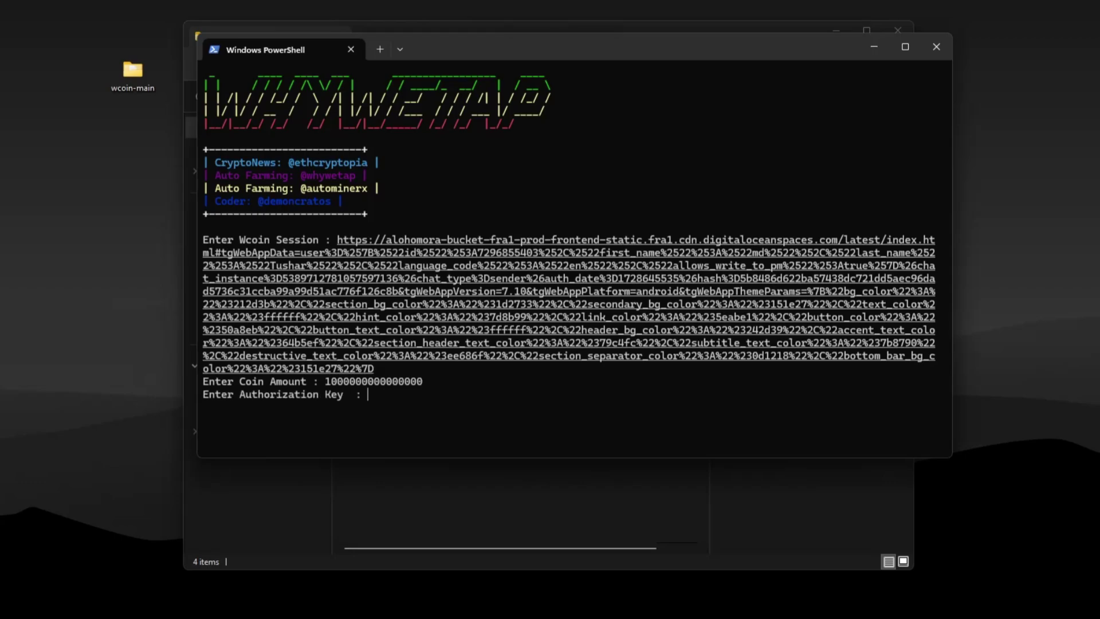
{"action": "type", "text": "GWT"}
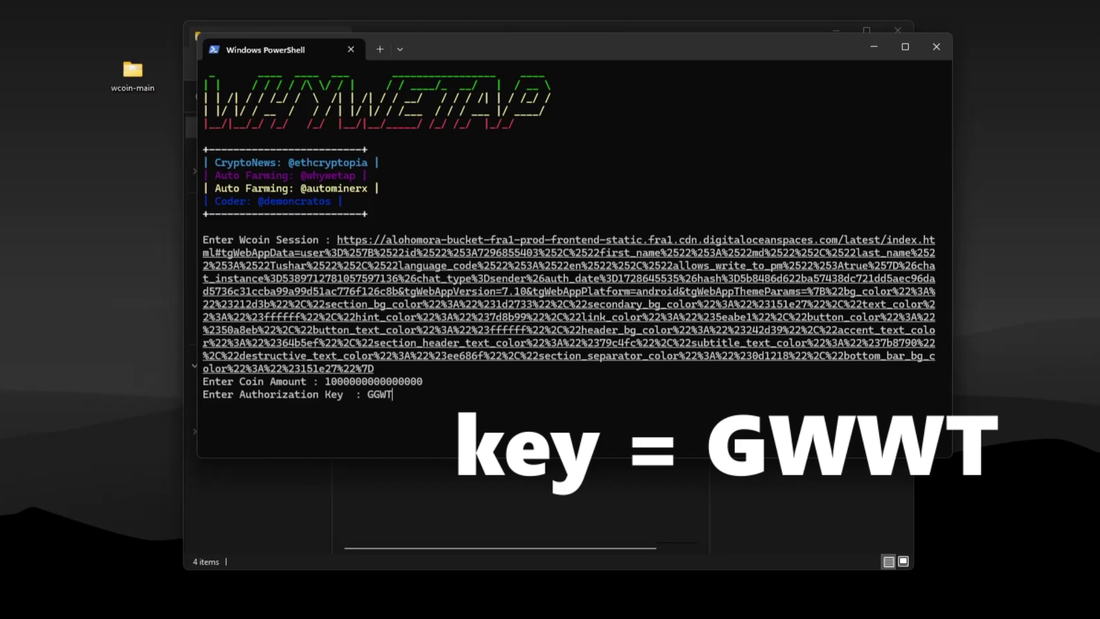
{"action": "key", "text": "Return"}
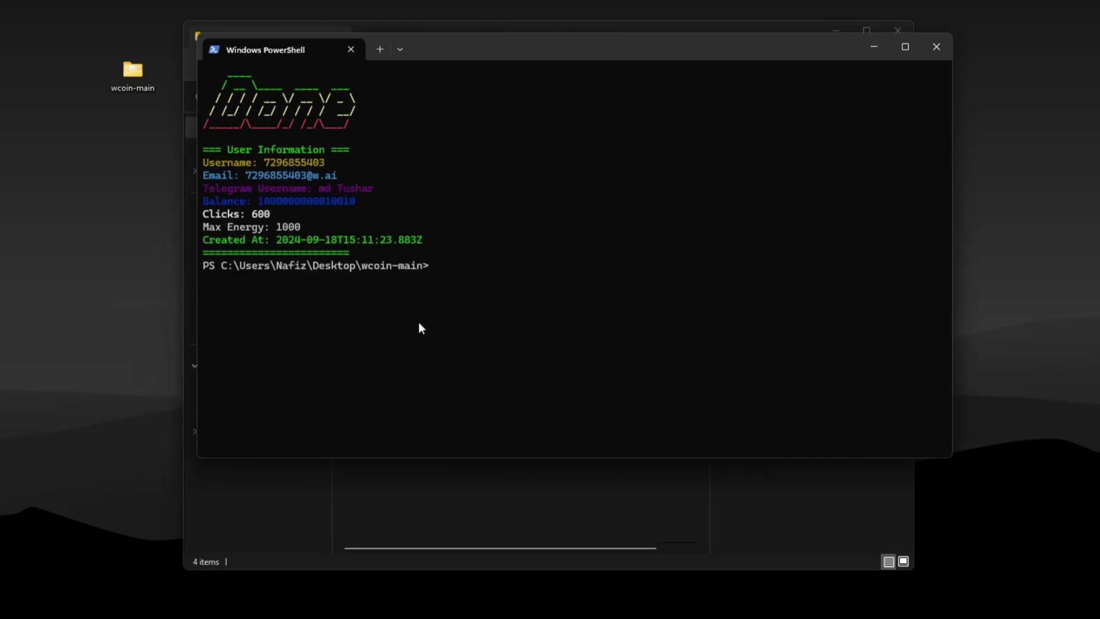
{"action": "left_click_drag", "start_coordinate": [469, 279], "coordinate": [235, 178]}
{"action": "right_click", "coordinate": [486, 278]}
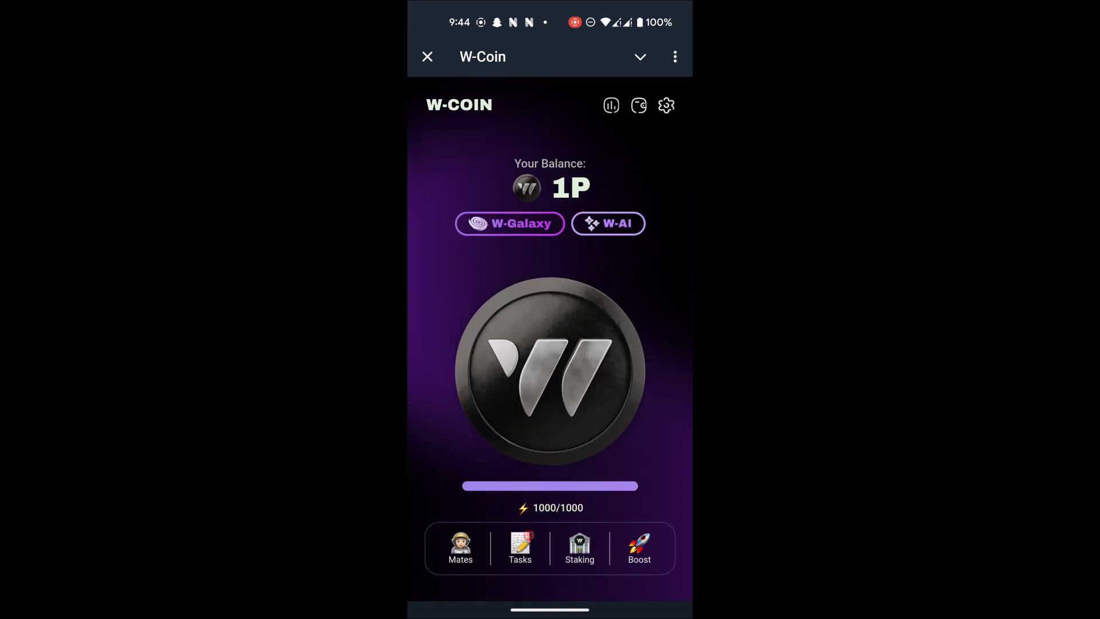
Step: Visit the Staking dashboard, tap the coin twice, and go to the Boost page
{"action": "left_click", "coordinate": [579, 547]}
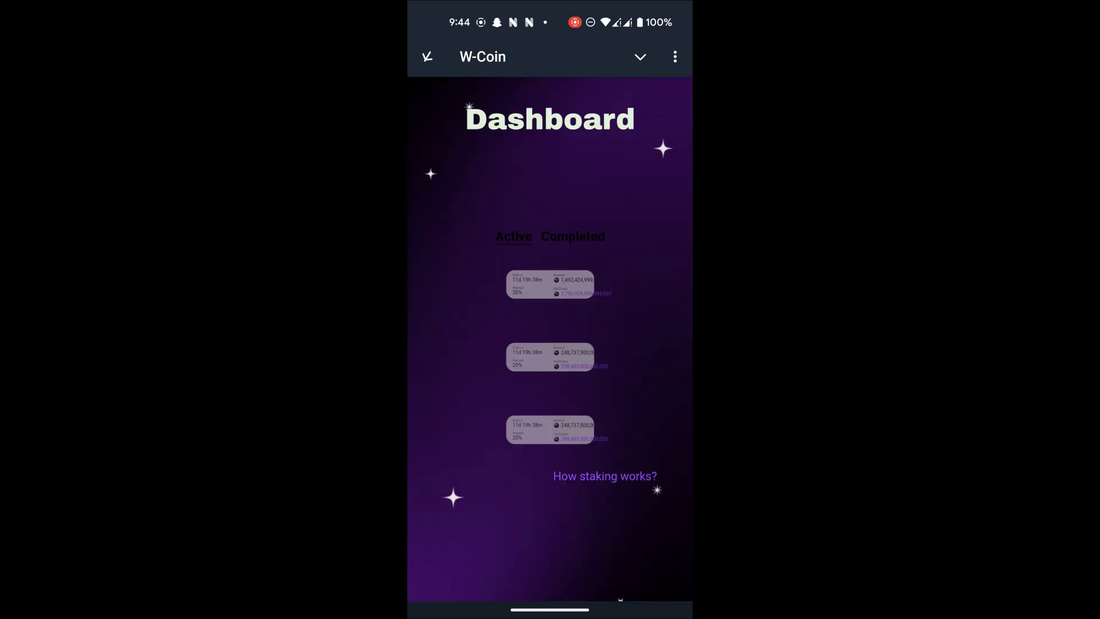
{"action": "left_click", "coordinate": [427, 55]}
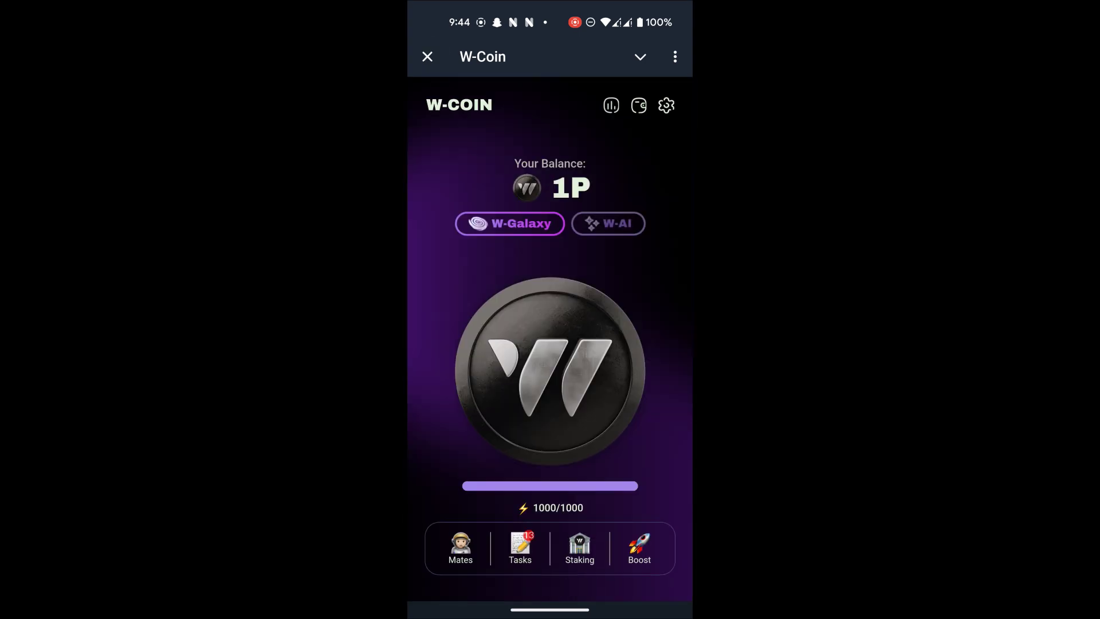
{"action": "left_click", "coordinate": [584, 370]}
{"action": "left_click", "coordinate": [547, 387]}
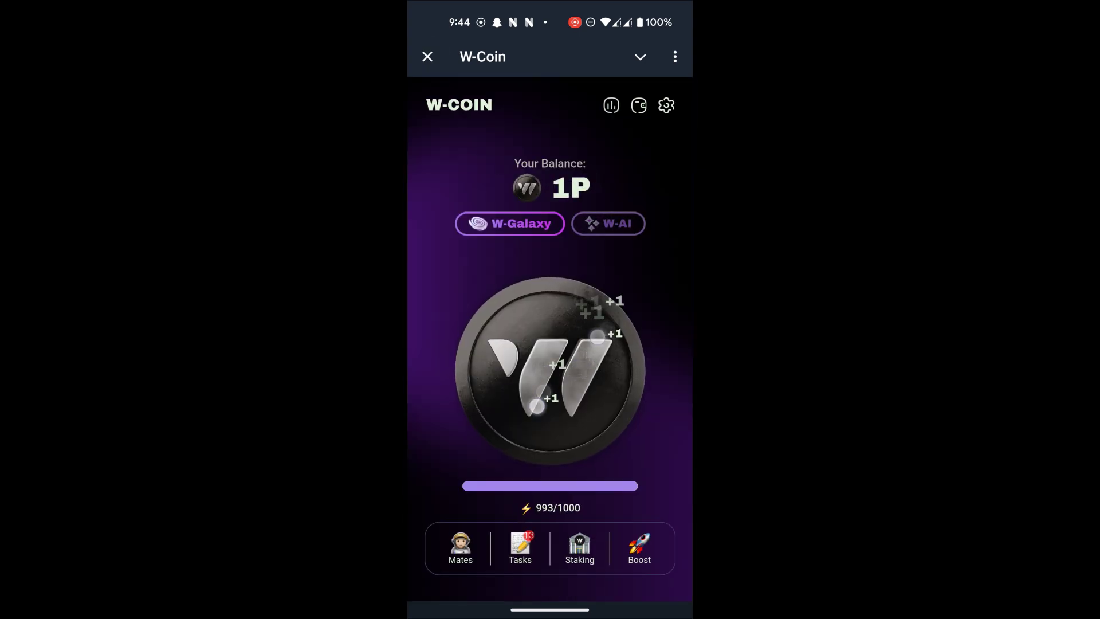
{"action": "left_click", "coordinate": [639, 548]}
Step: Check the W-orker booster details, then upgrade Charger to level 2
{"action": "left_click", "coordinate": [596, 536]}
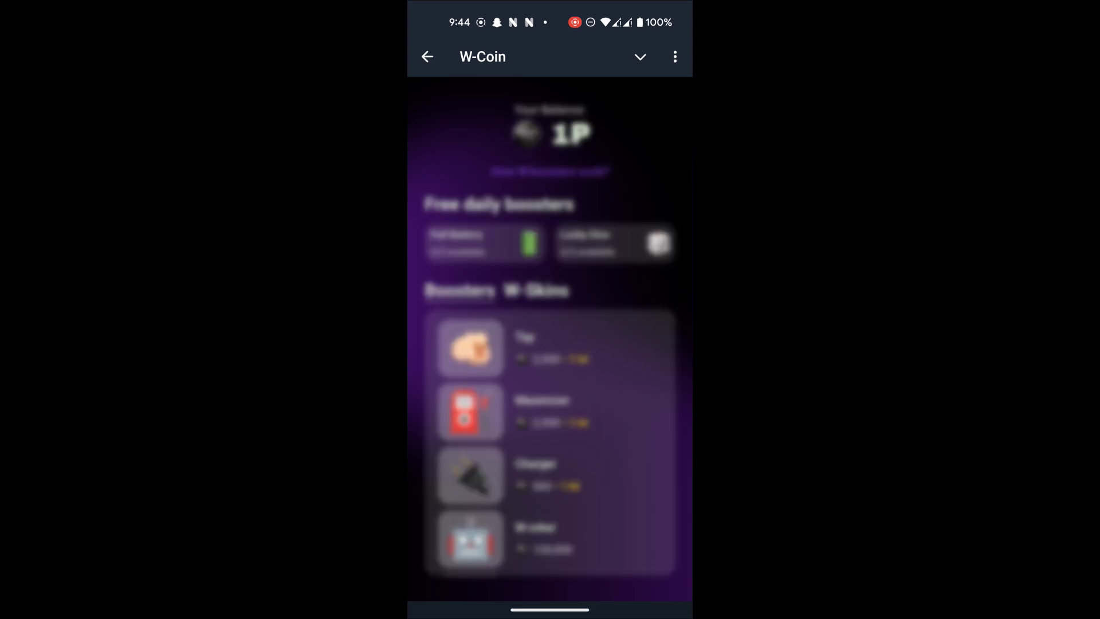
{"action": "left_click", "coordinate": [671, 278]}
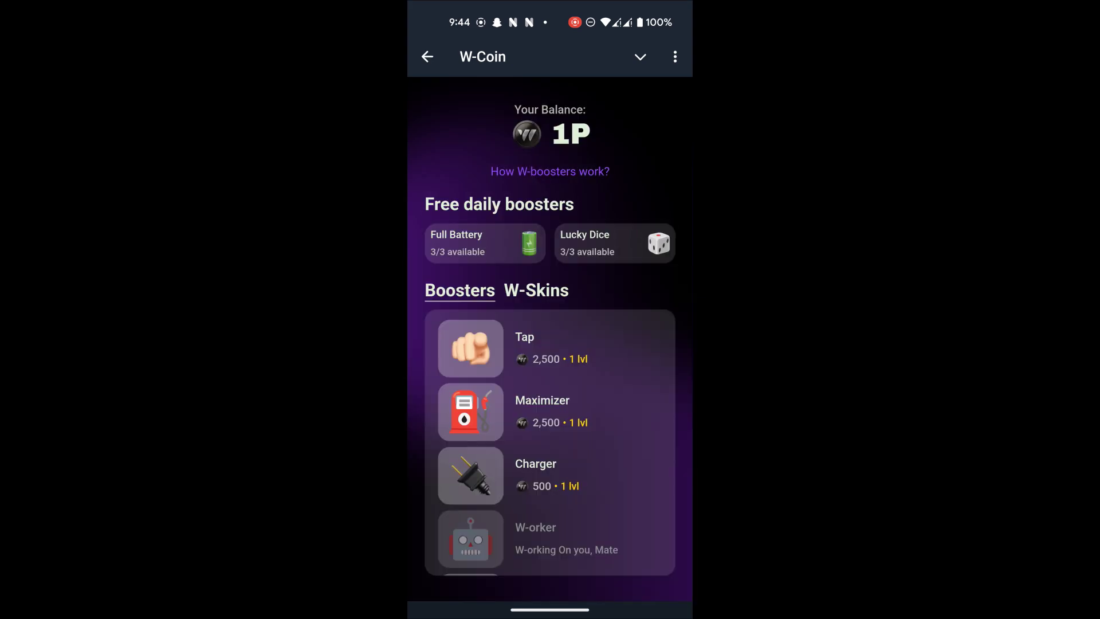
{"action": "scroll", "coordinate": [669, 387], "scroll_direction": "down", "scroll_amount": 2}
{"action": "left_click", "coordinate": [610, 392]}
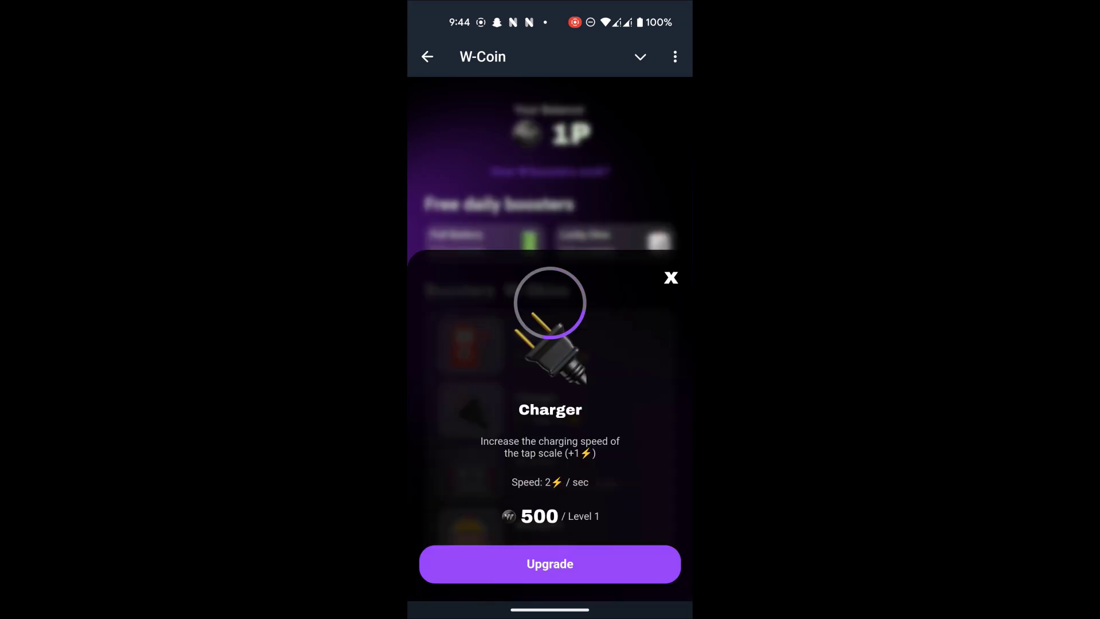
{"action": "left_click", "coordinate": [549, 258]}
Step: Upgrade Maximizer to level 2 and purchase the Multiplier booster
{"action": "left_click", "coordinate": [595, 345]}
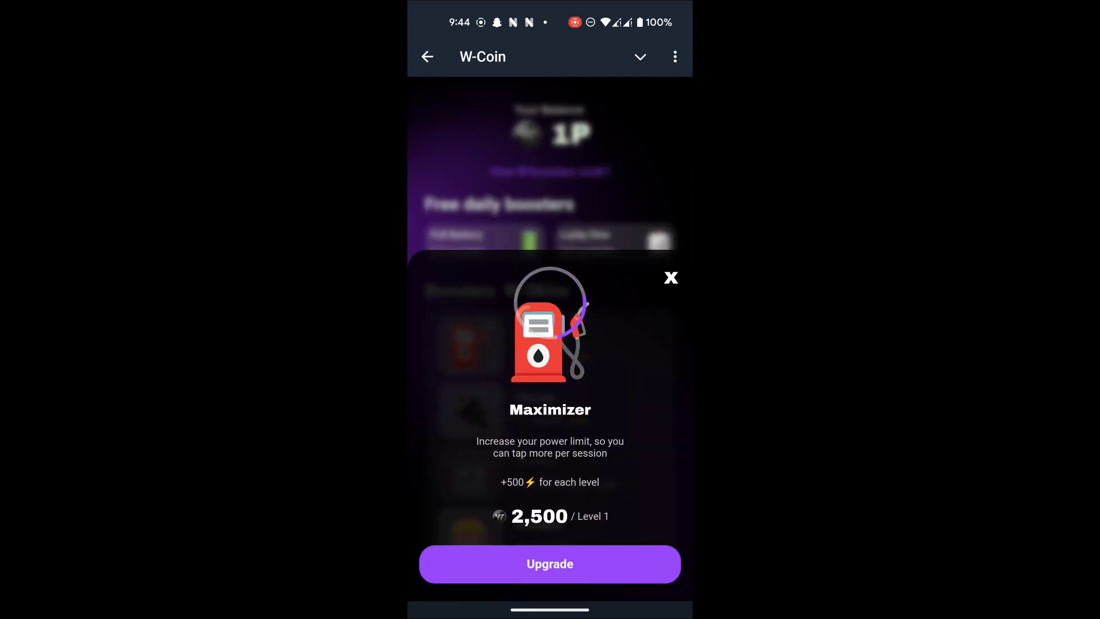
{"action": "left_click", "coordinate": [670, 278]}
{"action": "left_click", "coordinate": [624, 542]}
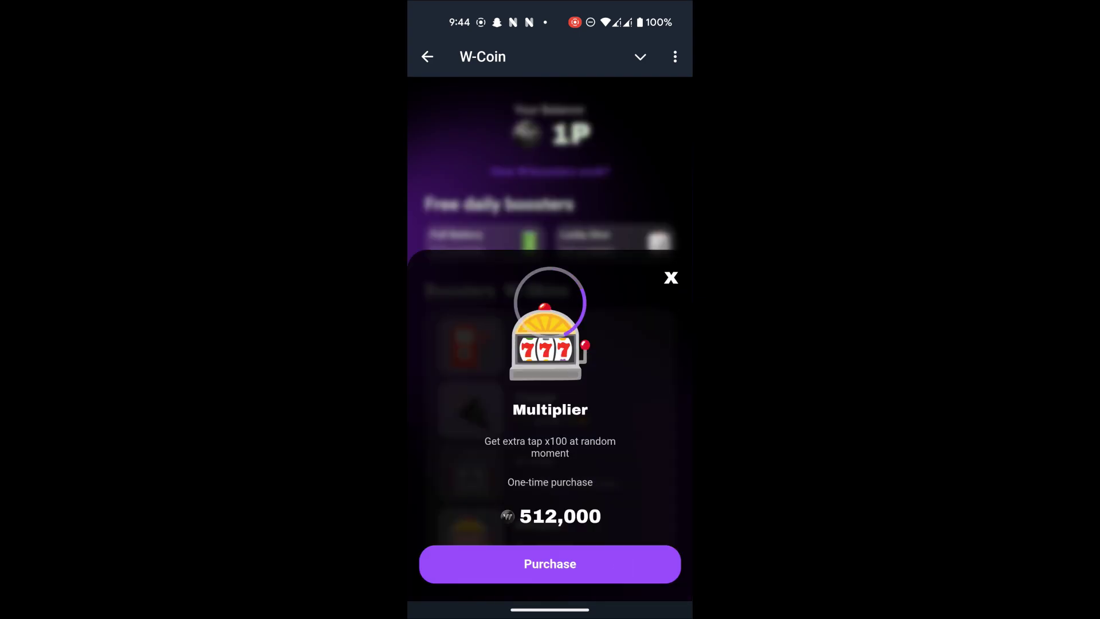
{"action": "left_click", "coordinate": [671, 277]}
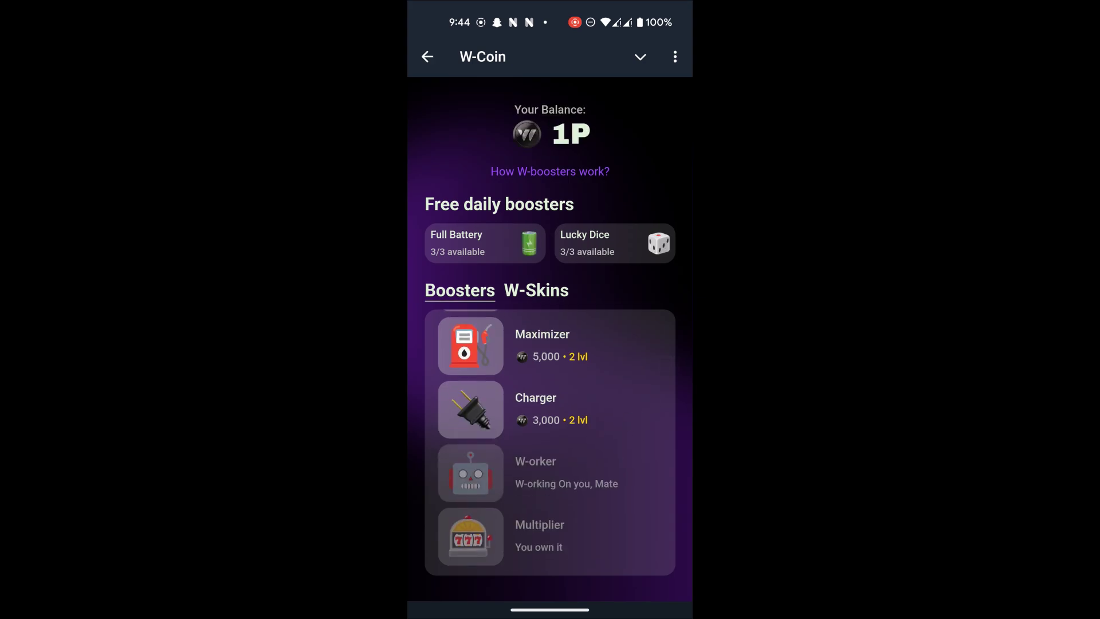
{"action": "left_click_drag", "start_coordinate": [628, 446], "coordinate": [628, 516]}
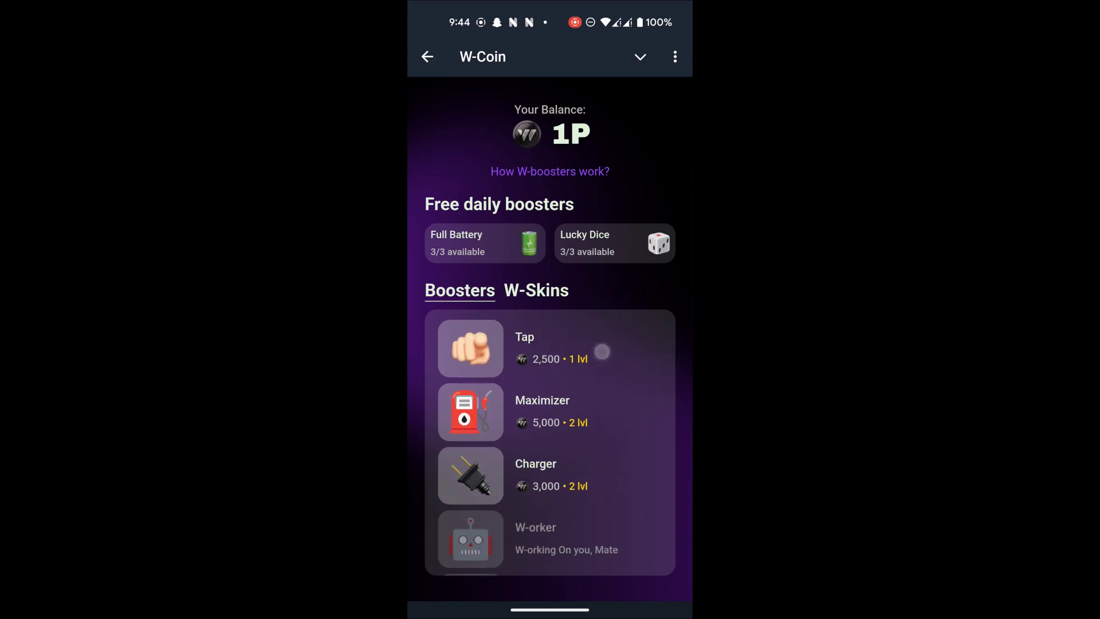